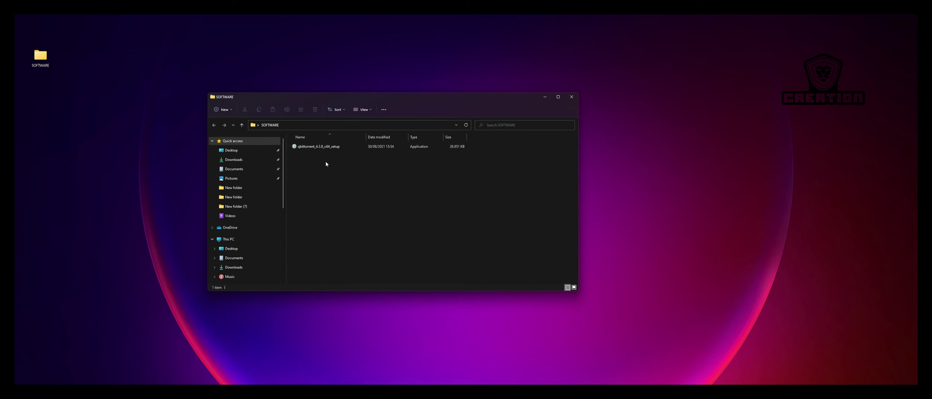
left_click(320, 150)
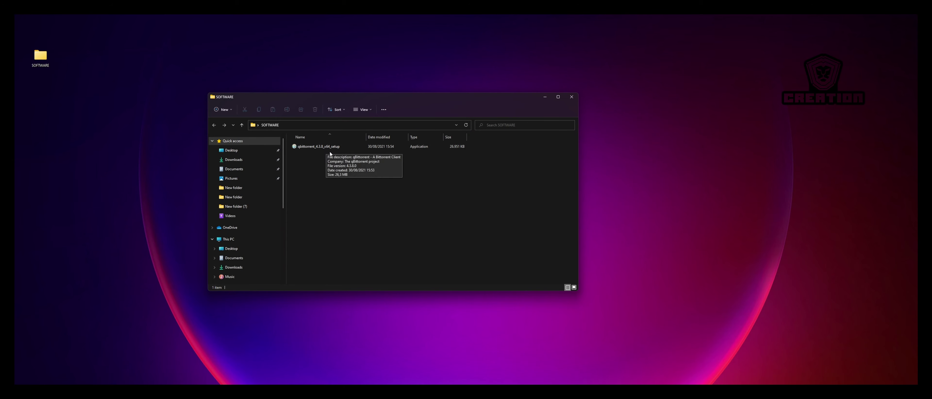
left_click(318, 156)
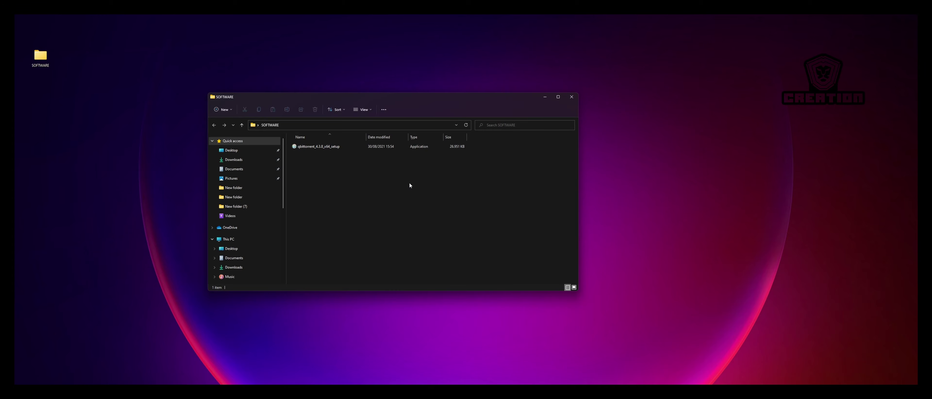
Step: Minimize the SOFTWARE folder window and open the Control Panel's list of installed programs for uninstalling
left_click(545, 98)
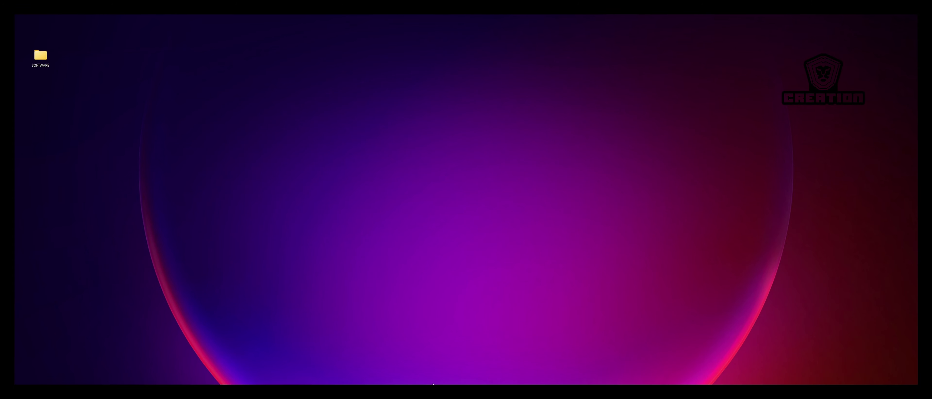
key("super")
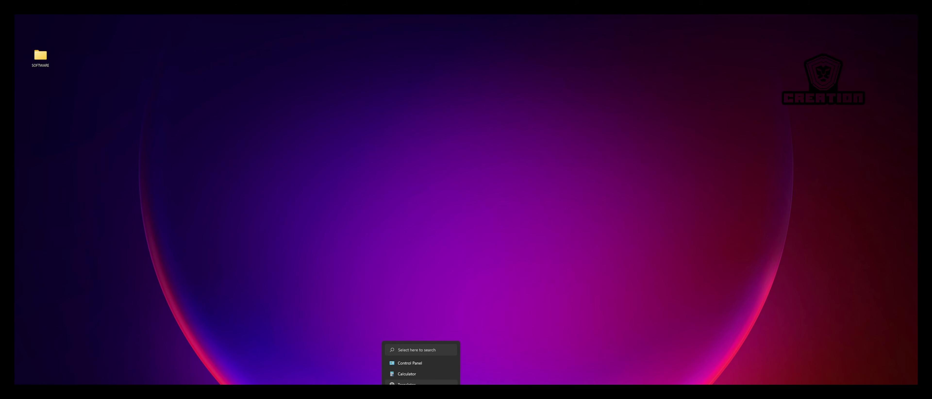
left_click(418, 363)
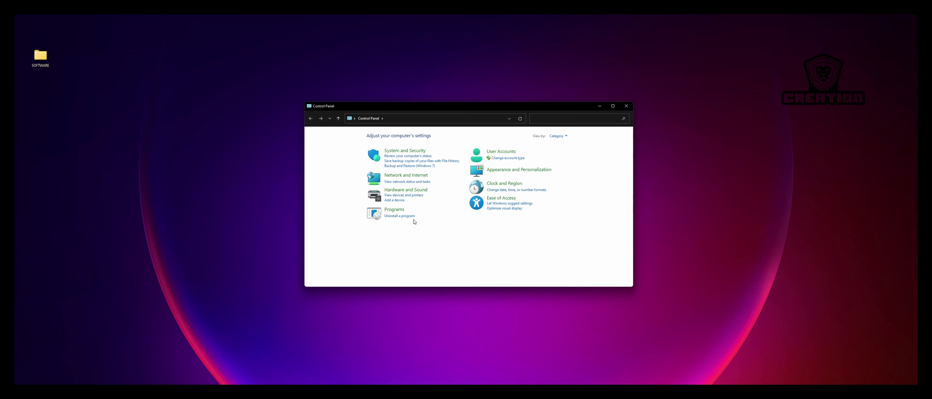
left_click(400, 216)
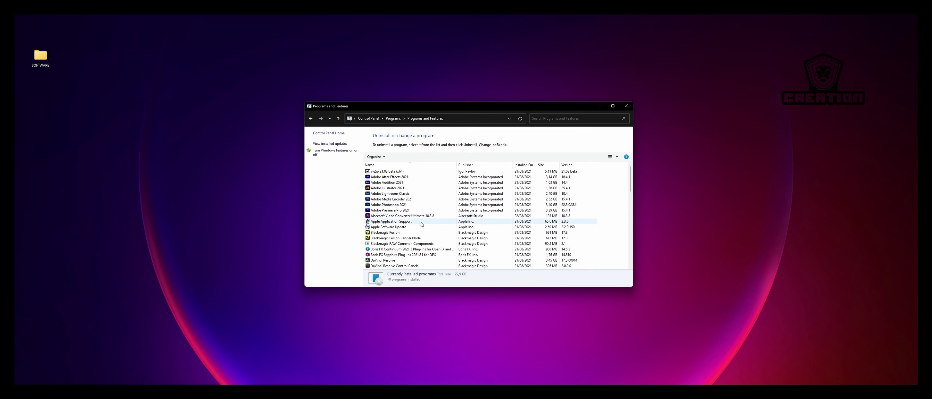
Step: Start the uninstaller for qBittorrent 4.3.8 from the installed programs and continue to its component selection
scroll(399, 202, "down", 5)
scroll(398, 202, "down", 10)
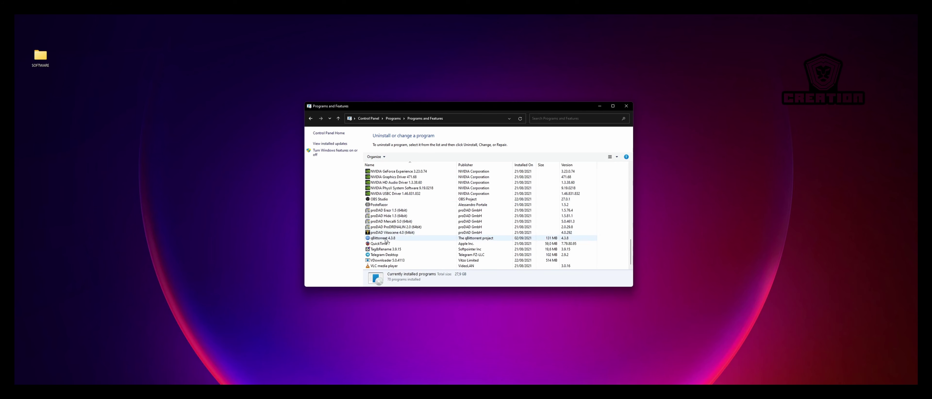
double_click(389, 239)
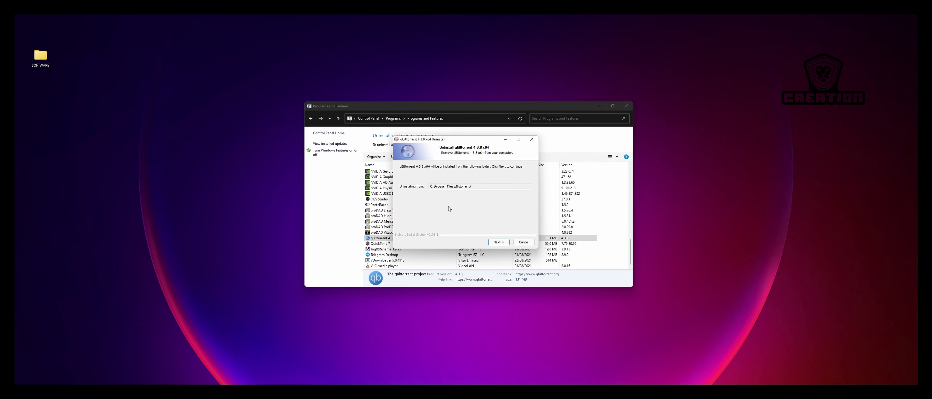
left_click(507, 242)
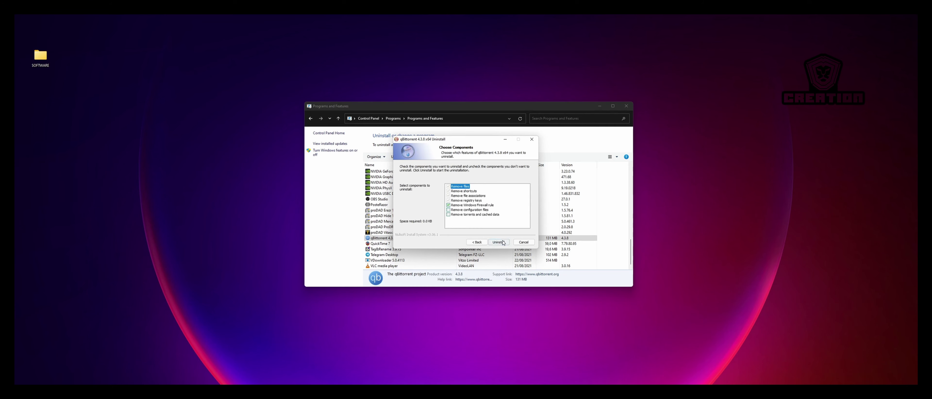
Step: Include the configuration files and the torrents and cached data in the removal, and start the uninstallation
left_click(472, 210)
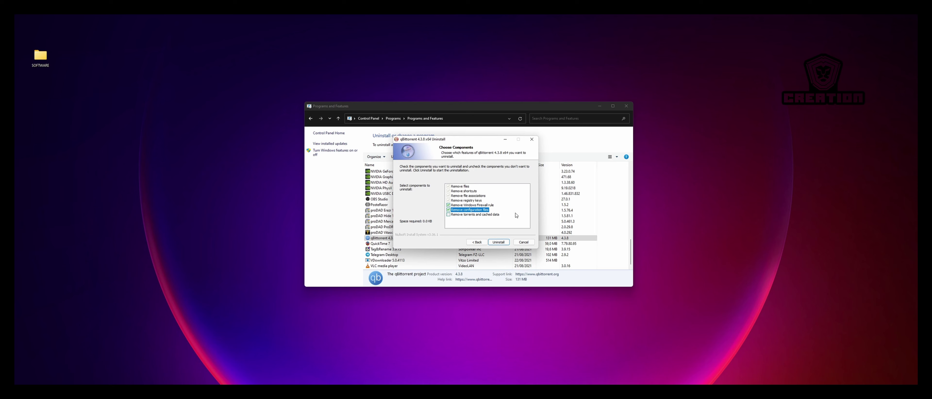
left_click(486, 214)
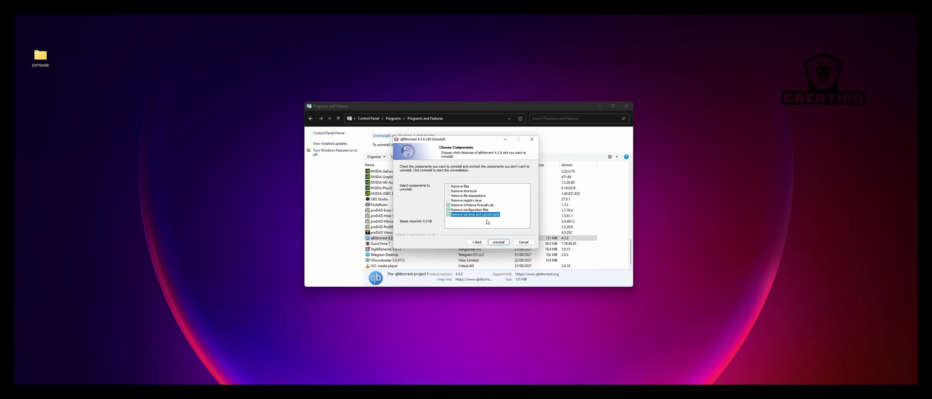
left_click(499, 242)
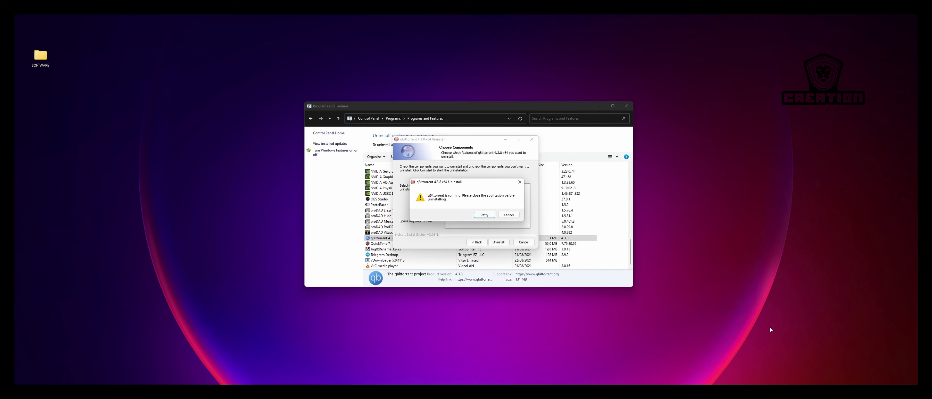
Step: Exit the qBittorrent instance running in the background through its notification area entry
left_click(876, 390)
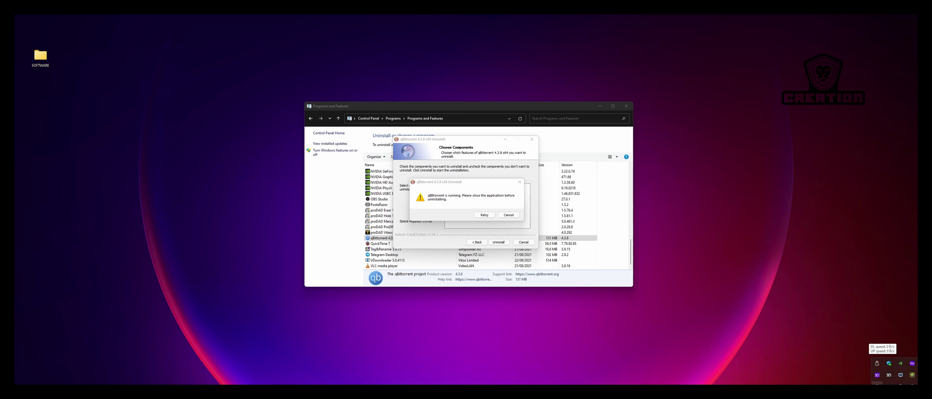
right_click(876, 382)
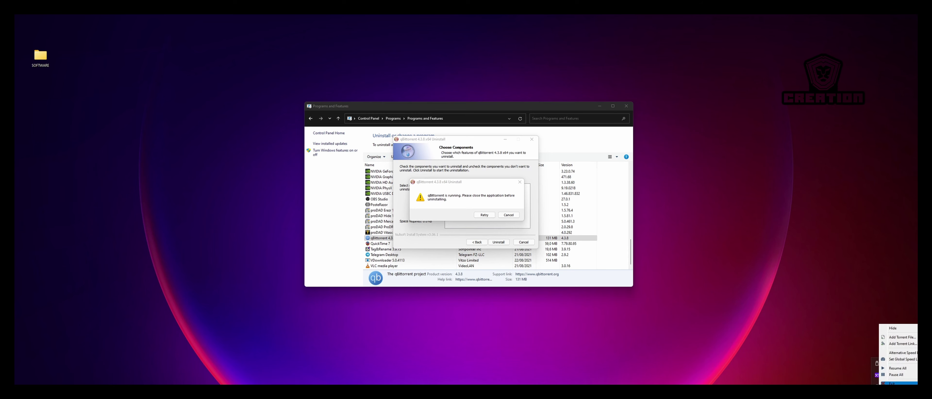
left_click(893, 383)
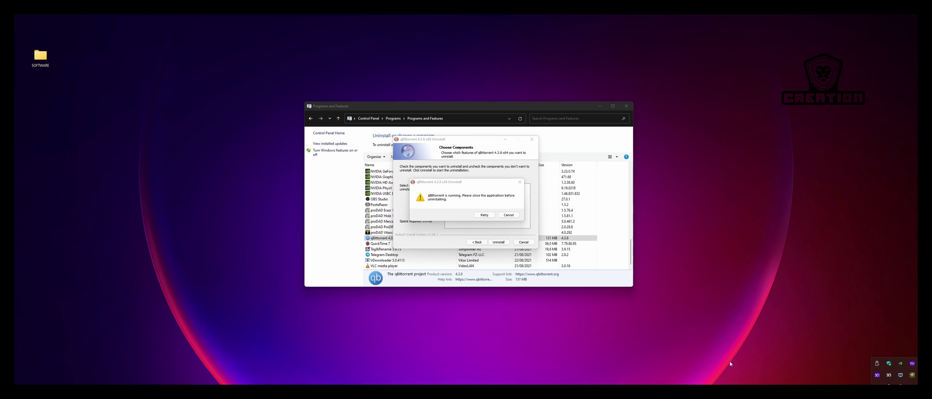
Step: Retry the qBittorrent uninstallation, finish the wizard and close the Programs and Features window
left_click(485, 215)
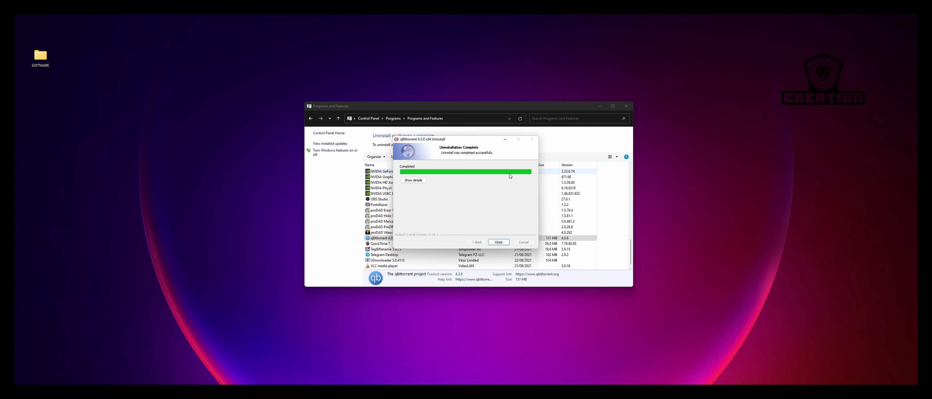
left_click(498, 243)
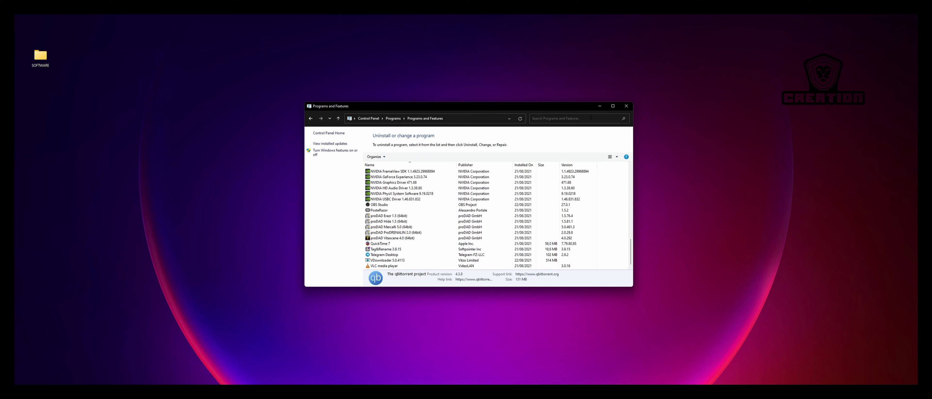
left_click(627, 107)
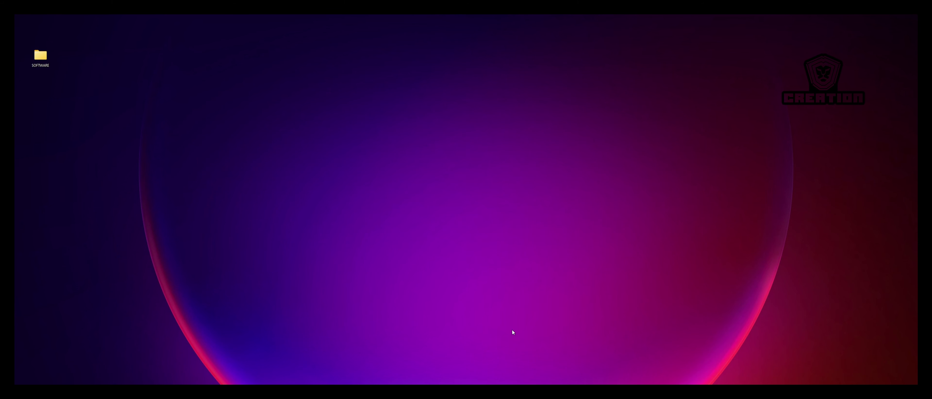
Step: Look through the Program Files folder on drive C: for leftover qBittorrent folders
left_click(510, 371)
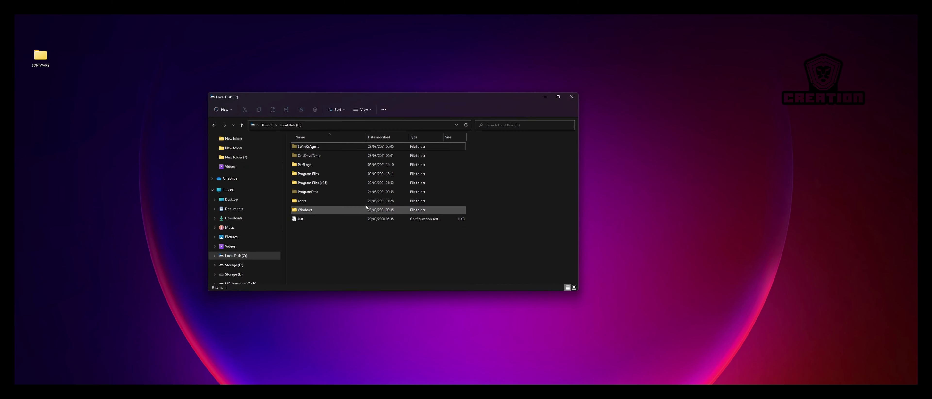
double_click(320, 175)
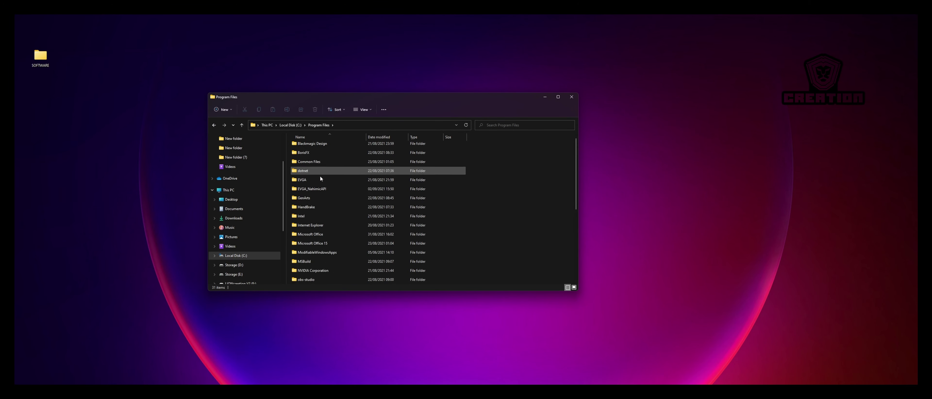
scroll(320, 177, "down", 5)
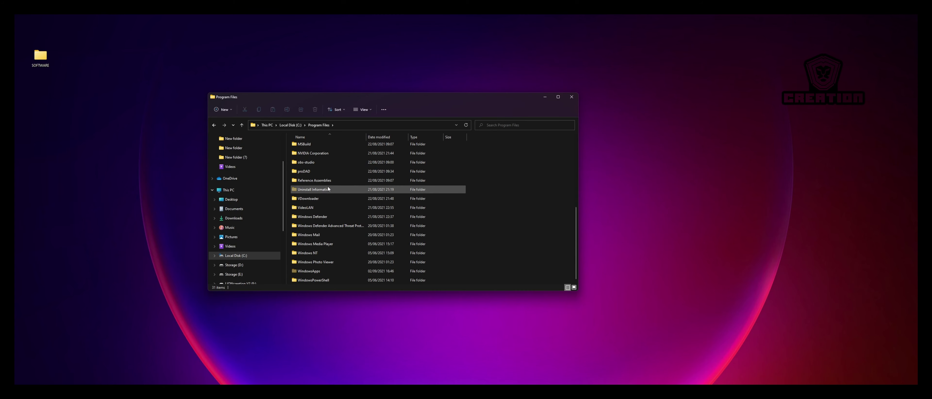
scroll(315, 213, "up", 5)
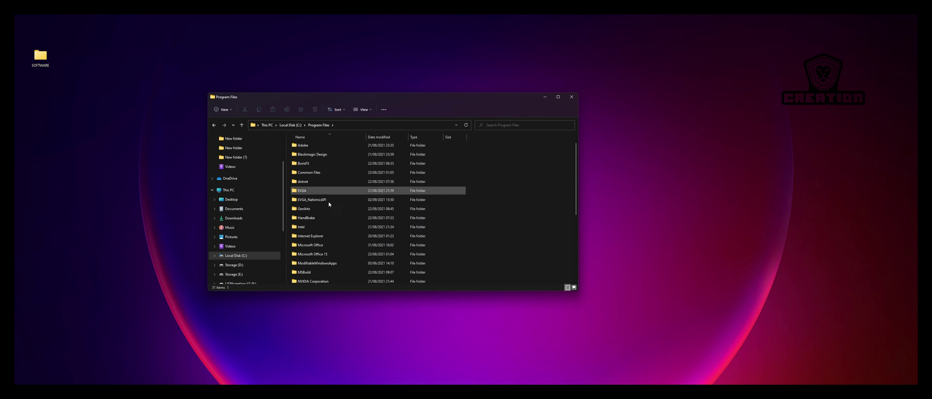
Step: Look through the Program Files (x86) folder on drive C: for leftover qBittorrent folders
left_click(214, 125)
double_click(311, 182)
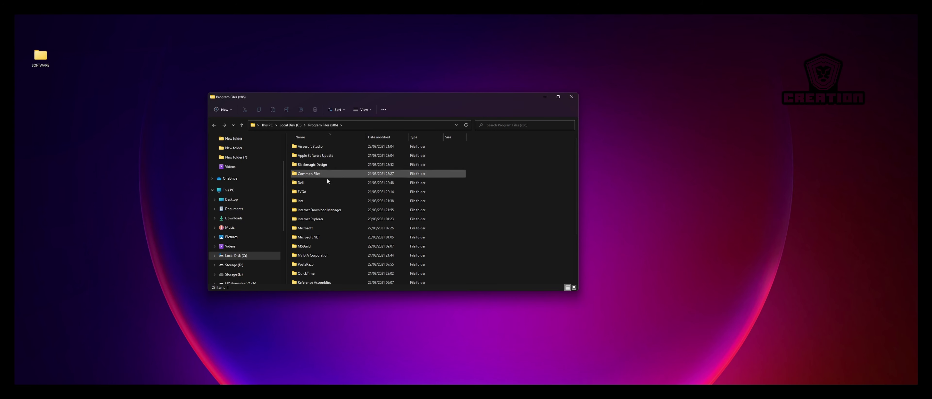
scroll(327, 180, "down", 3)
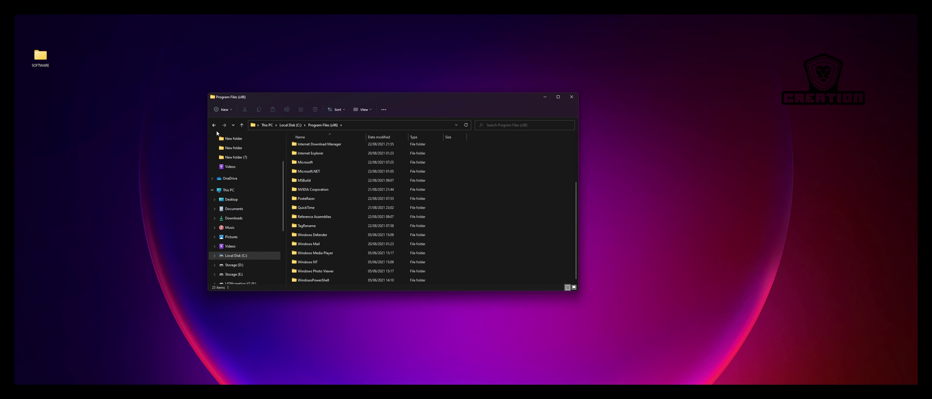
Step: Check the AppData\Local folder of the user's profile under C:\Users for leftover qBittorrent folders
left_click(213, 125)
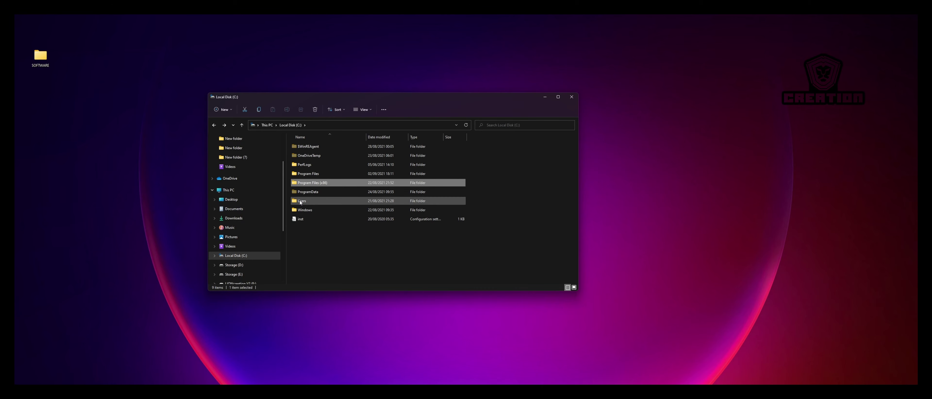
double_click(300, 201)
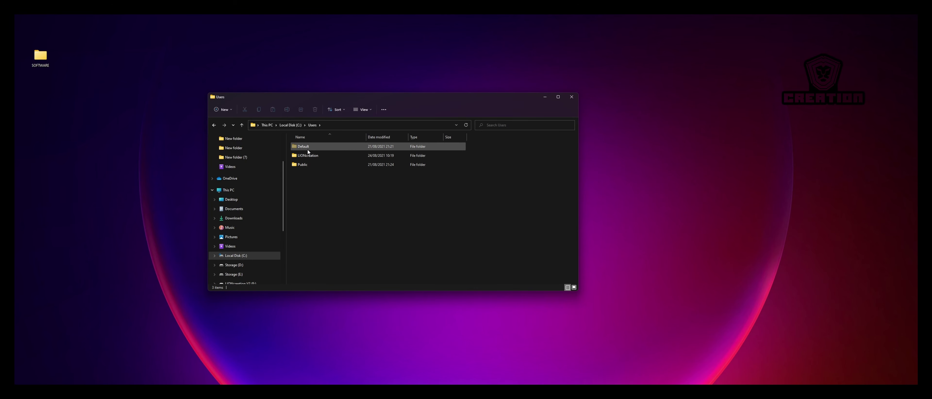
double_click(309, 156)
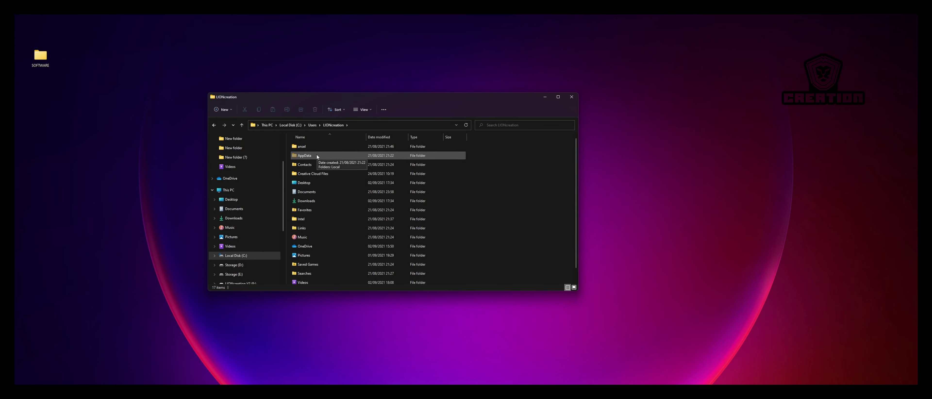
double_click(311, 156)
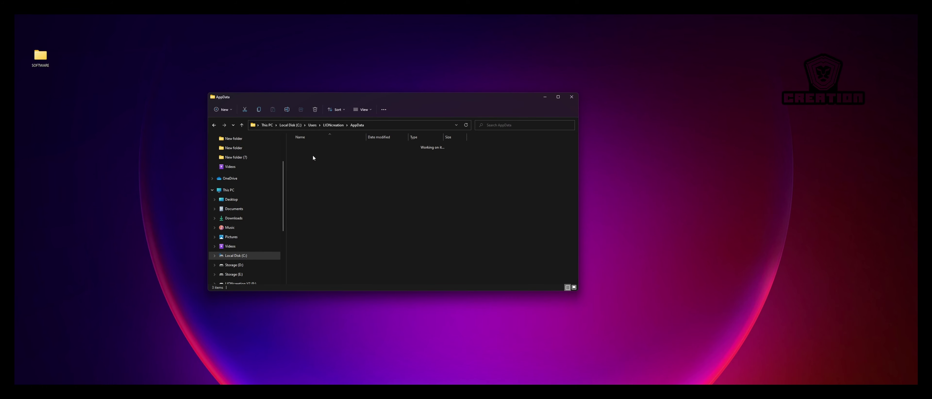
left_click(311, 147)
double_click(311, 148)
scroll(326, 232, "down", 5)
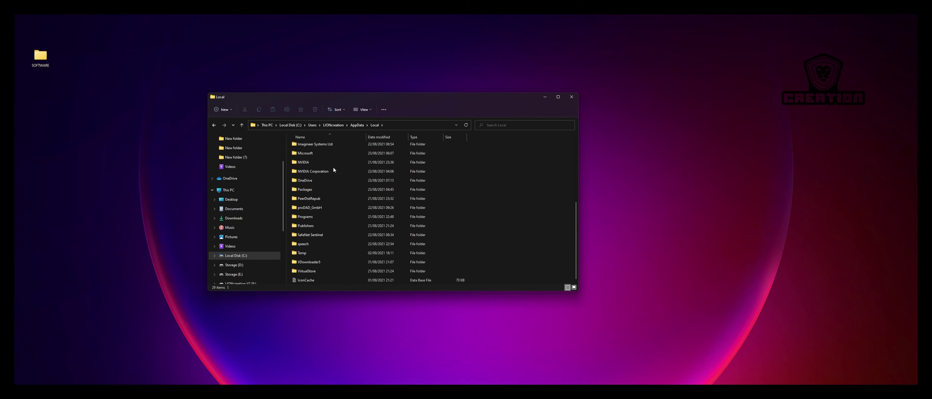
scroll(330, 202, "up", 5)
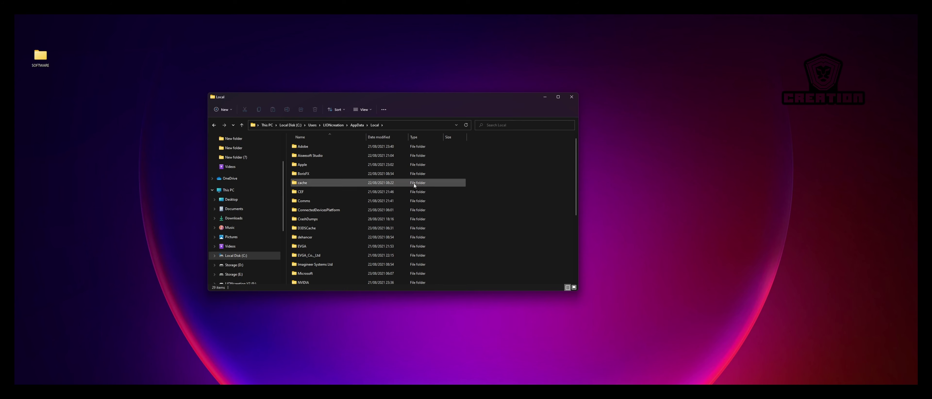
Step: Return to the root of drive C: and look through the ProgramData folder for qBittorrent leftovers
left_click(215, 125)
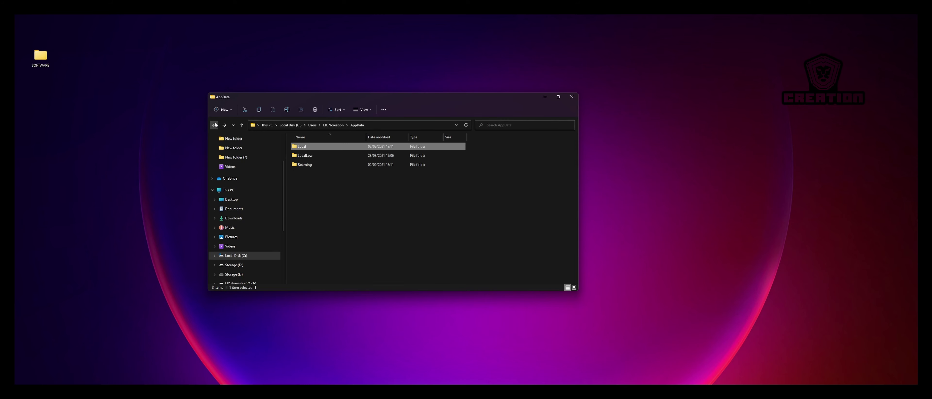
left_click(214, 125)
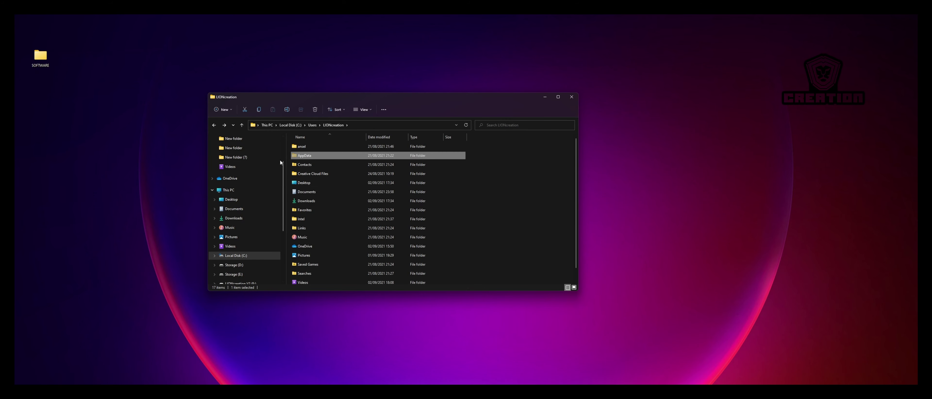
left_click(215, 125)
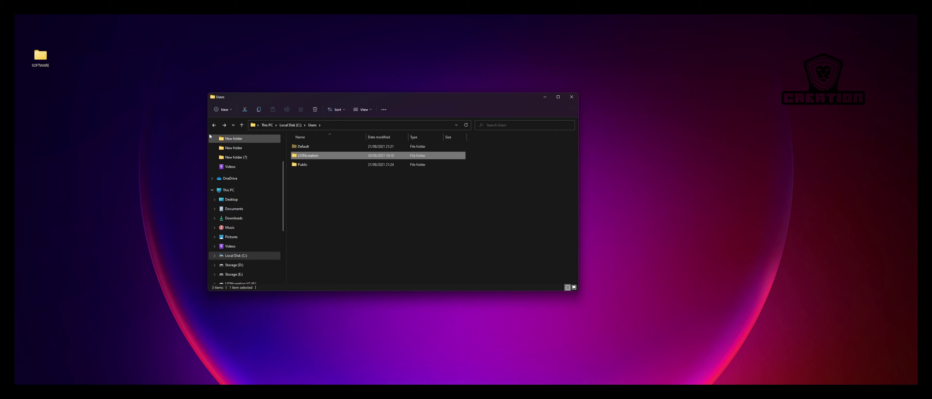
left_click(214, 125)
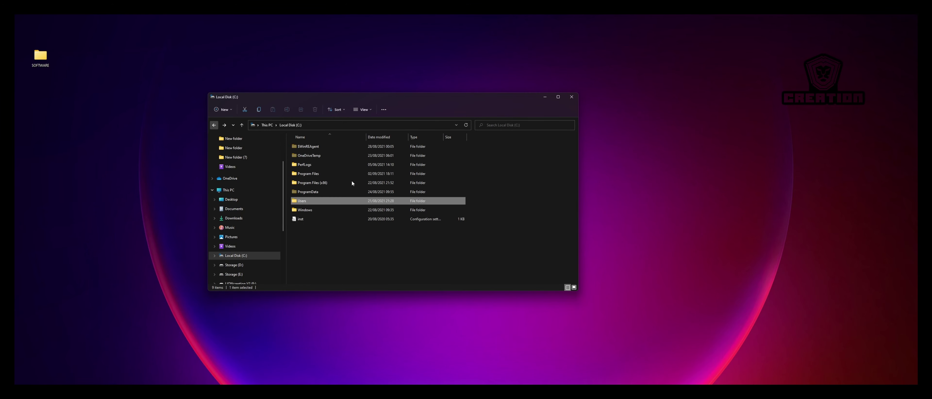
double_click(313, 192)
scroll(316, 192, "down", 4)
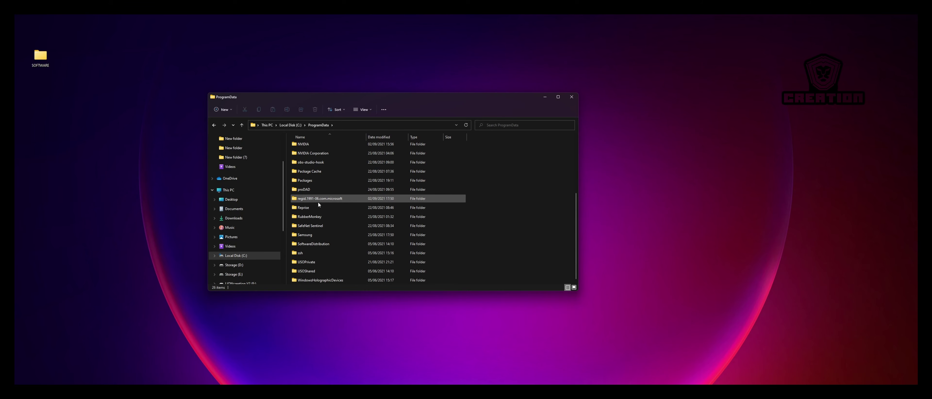
Step: Close the ProgramData window and run qbittorrent_4.3.8_x64_setup from the desktop's SOFTWARE folder as administrator
scroll(318, 204, "up", 1)
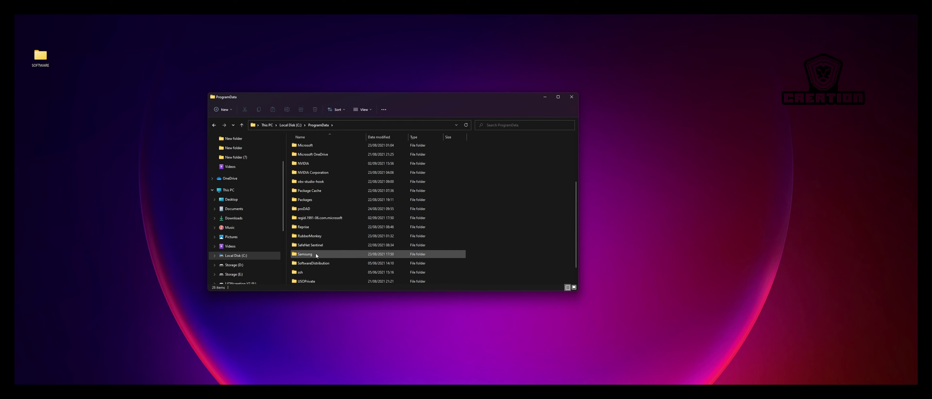
left_click(571, 97)
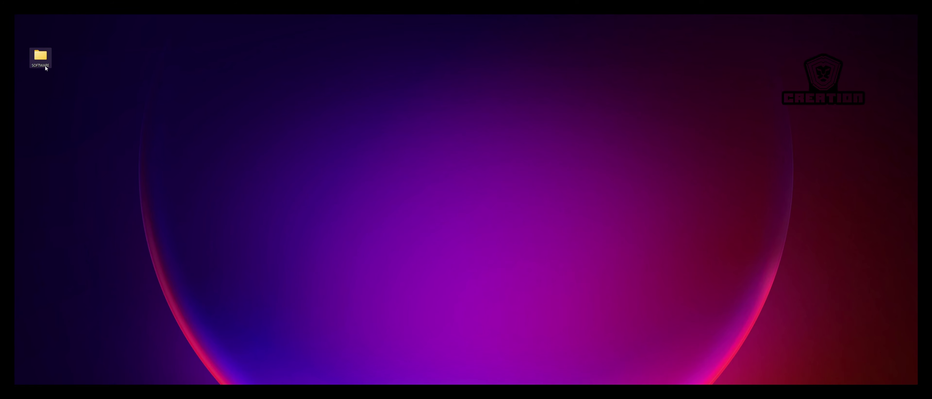
double_click(40, 60)
right_click(323, 147)
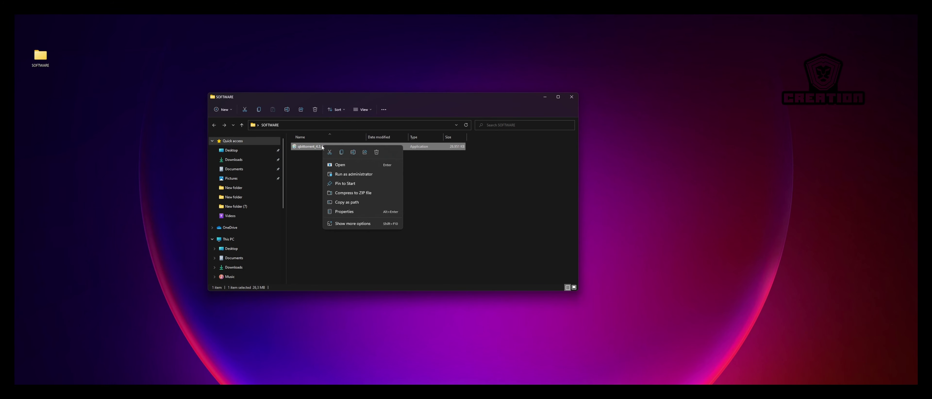
left_click(308, 164)
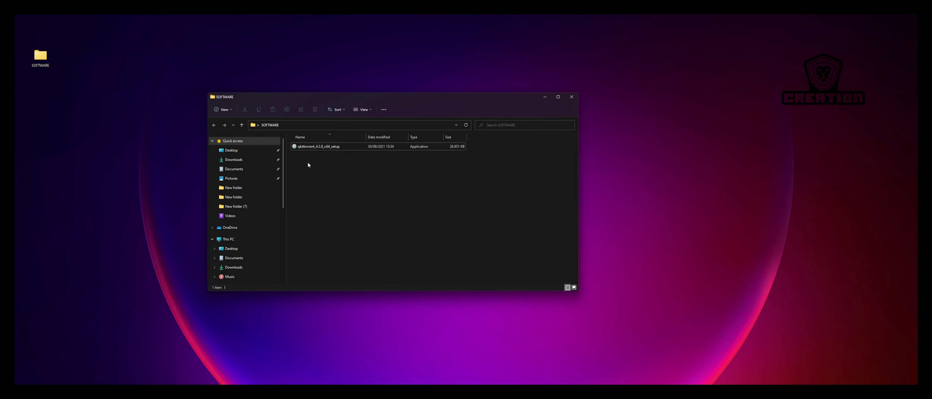
left_click(328, 147)
right_click(329, 148)
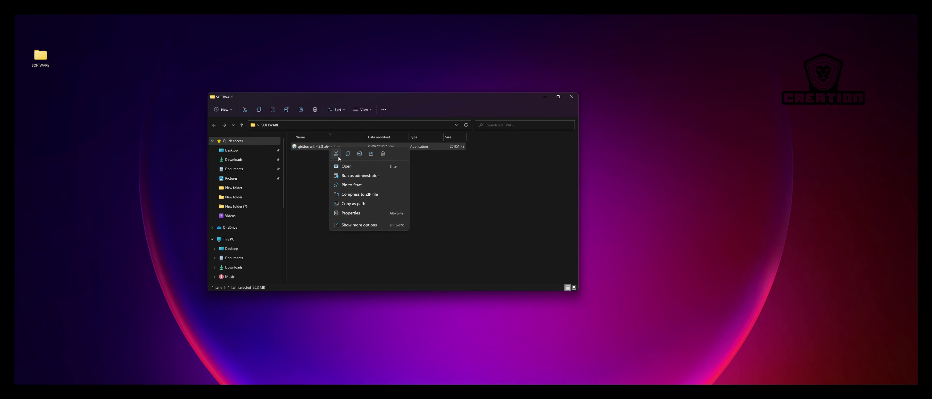
left_click(356, 176)
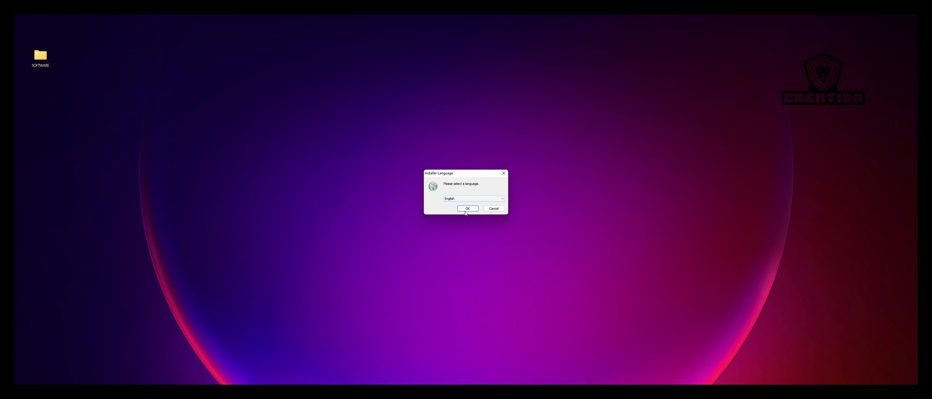
Step: Keep English as the installer language and accept the license agreement in the qBittorrent 4.3.8 x64 setup
left_click(466, 212)
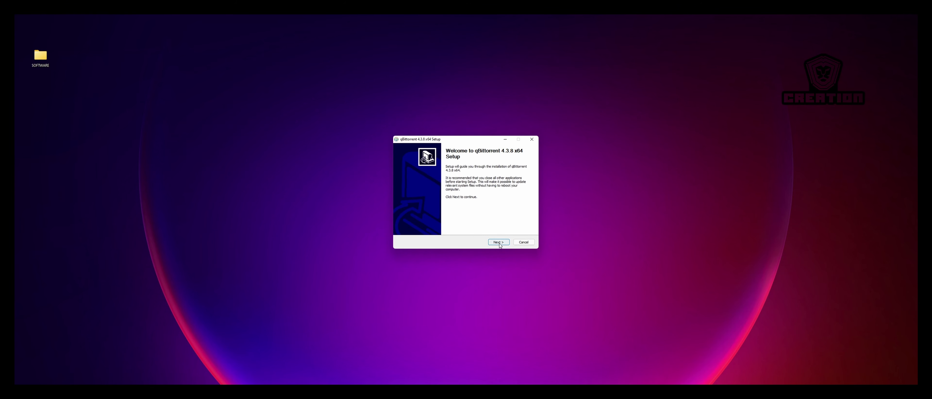
left_click(499, 243)
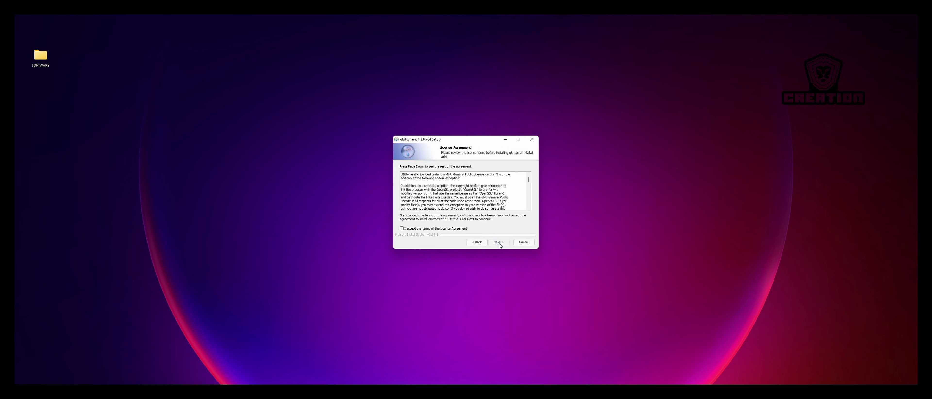
left_click(401, 229)
left_click(499, 242)
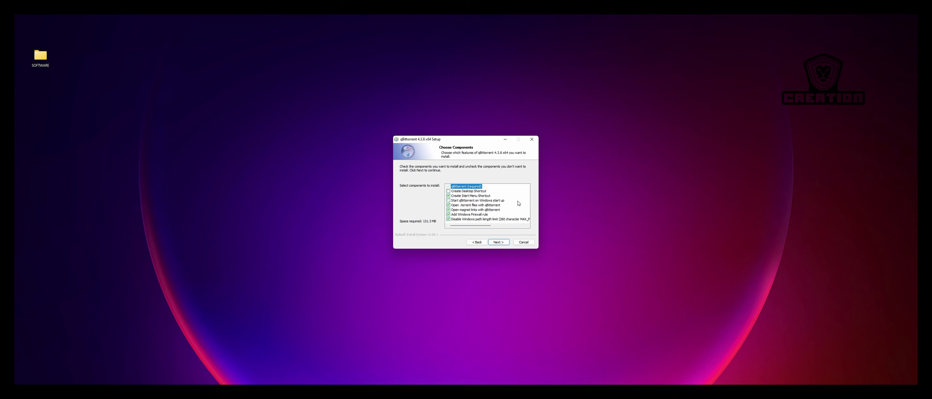
Step: Include the option to start qBittorrent on Windows start up in the components to install, and continue the setup
left_click(448, 201)
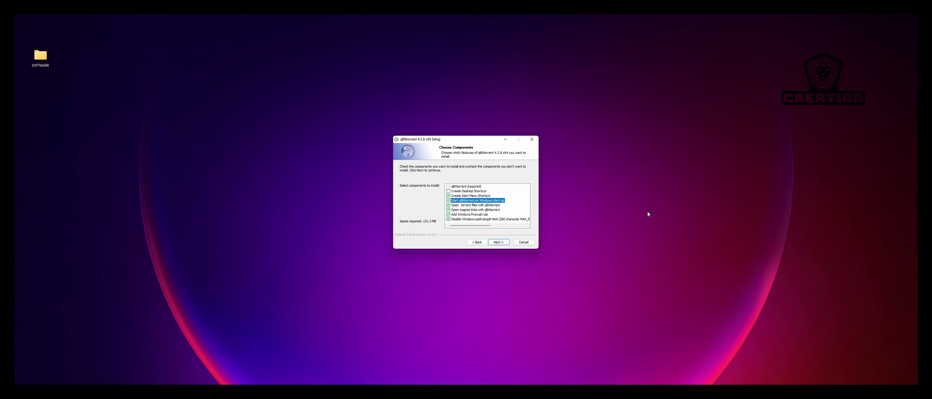
left_click(499, 242)
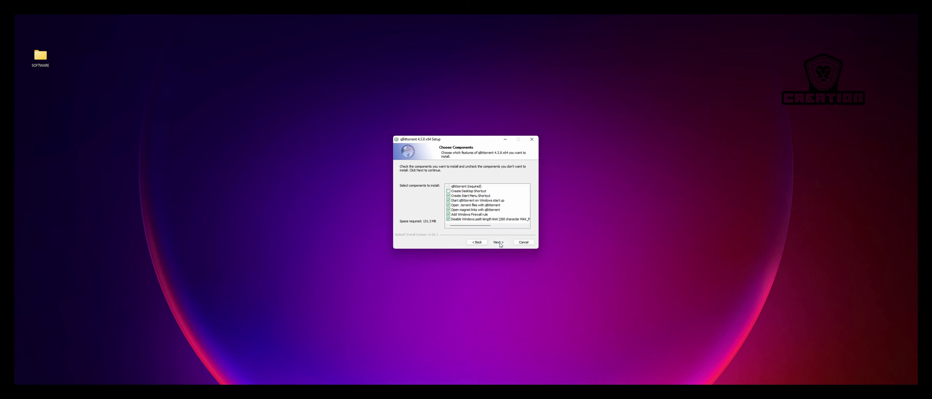